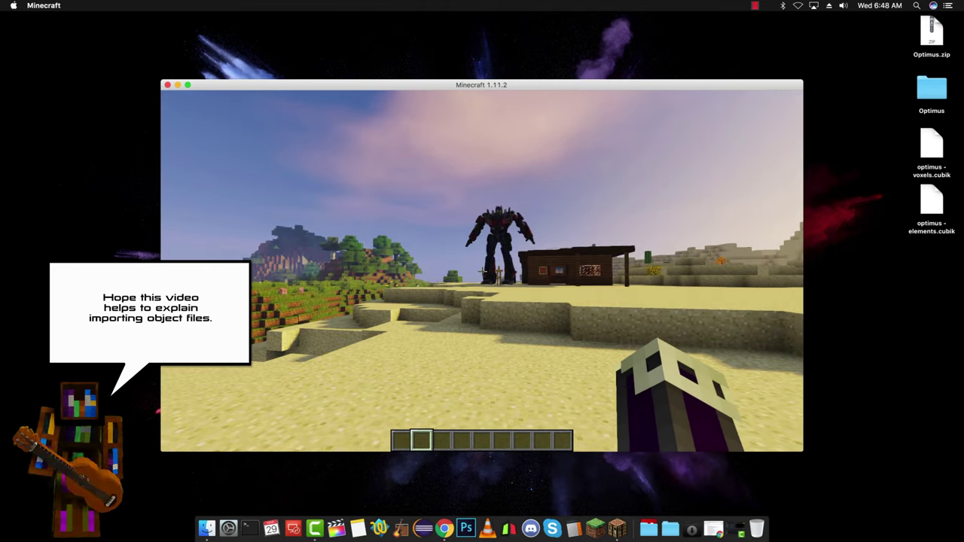
- Walk up to the Optimus model beside the wooden house and view it from several distances, switching to third-person view
{"action": "key", "text": "w"}
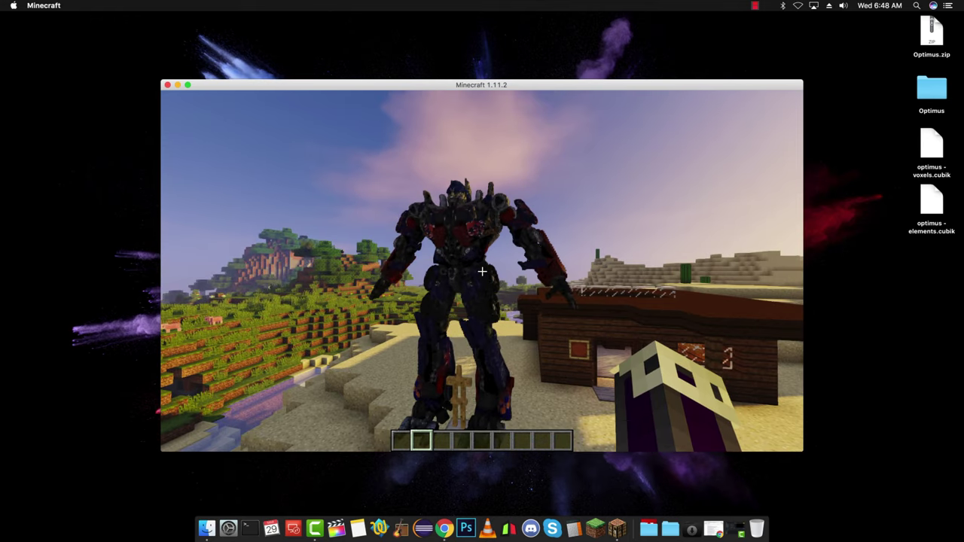
{"action": "key", "text": "w"}
{"action": "key", "text": "space"}
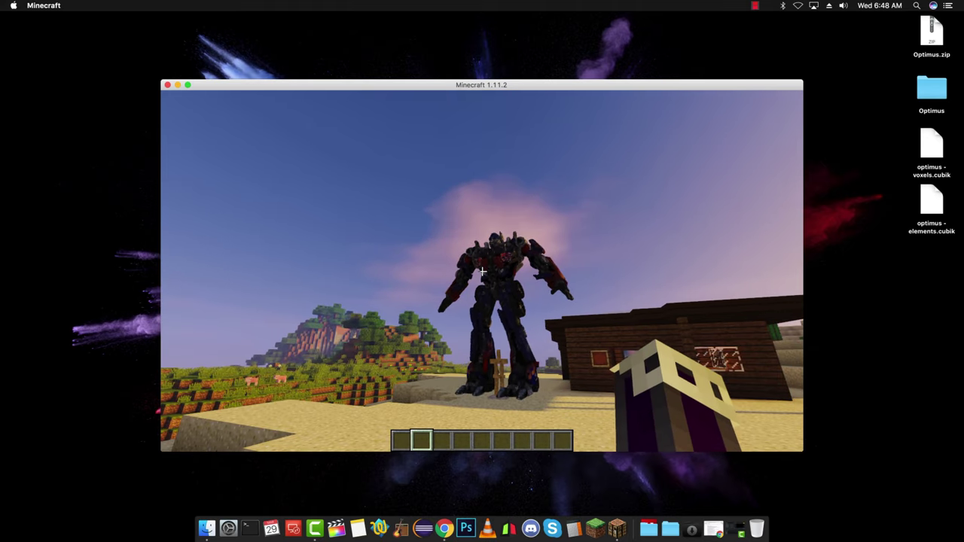
{"action": "key", "text": "F5"}
{"action": "key", "text": "w"}
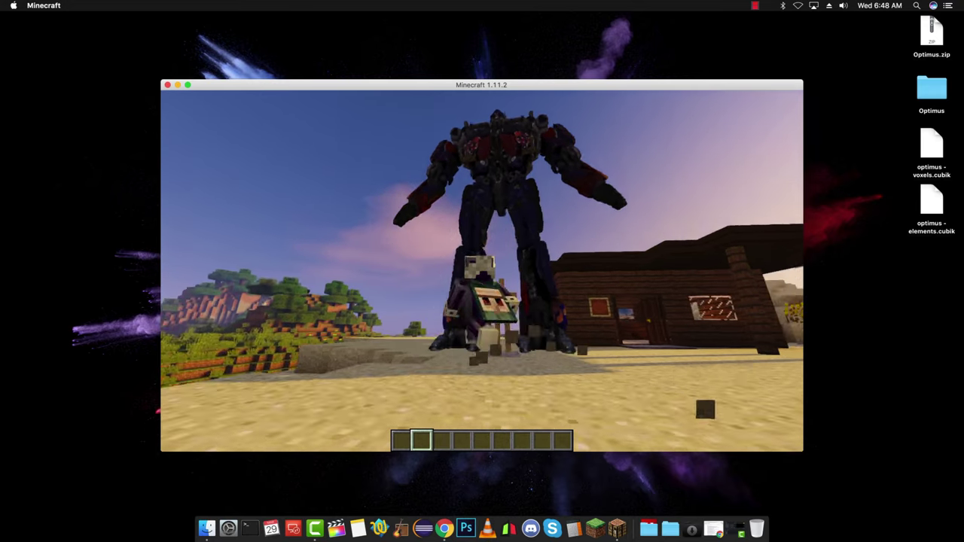
{"action": "key", "text": "s"}
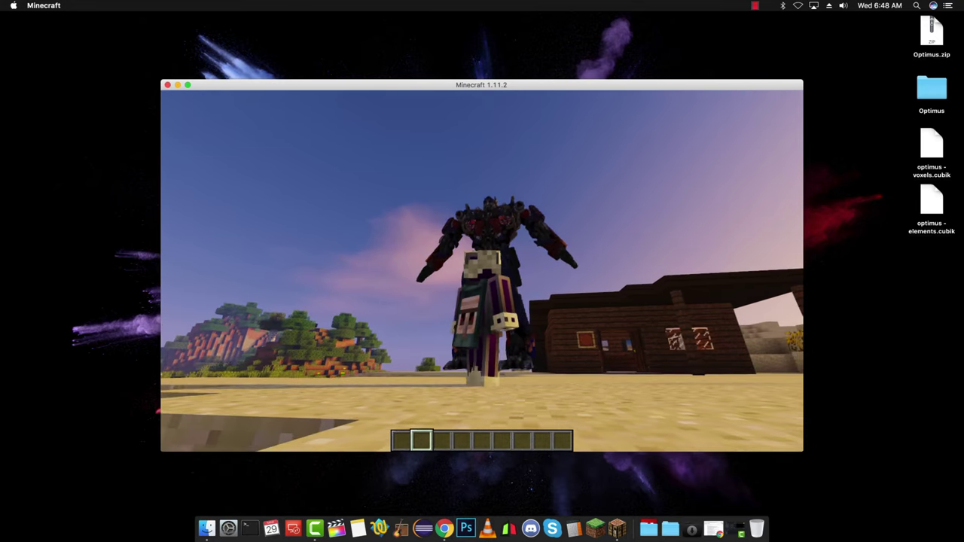
- Try the Optimus item on as the character's headgear and take it off again
{"action": "key", "text": "e"}
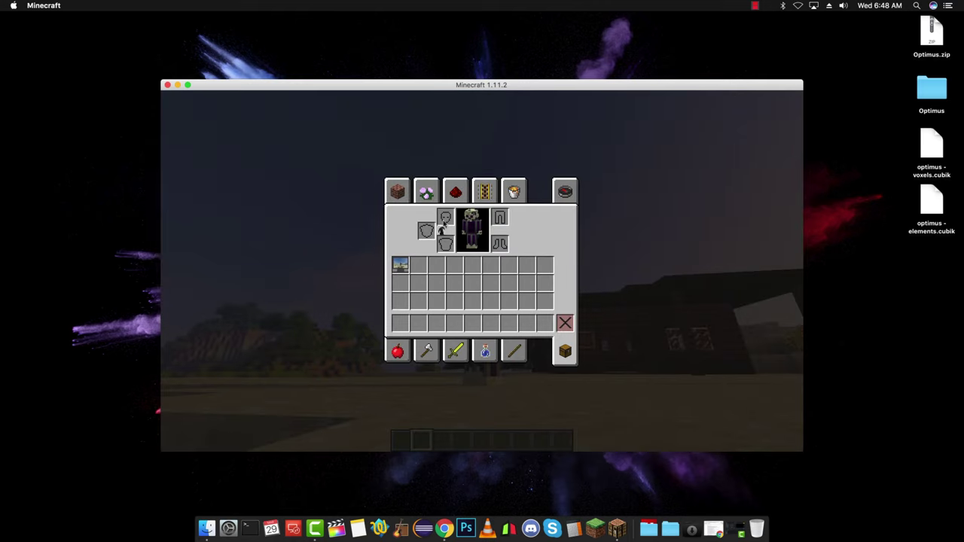
{"action": "key", "text": "e"}
{"action": "key", "text": "w"}
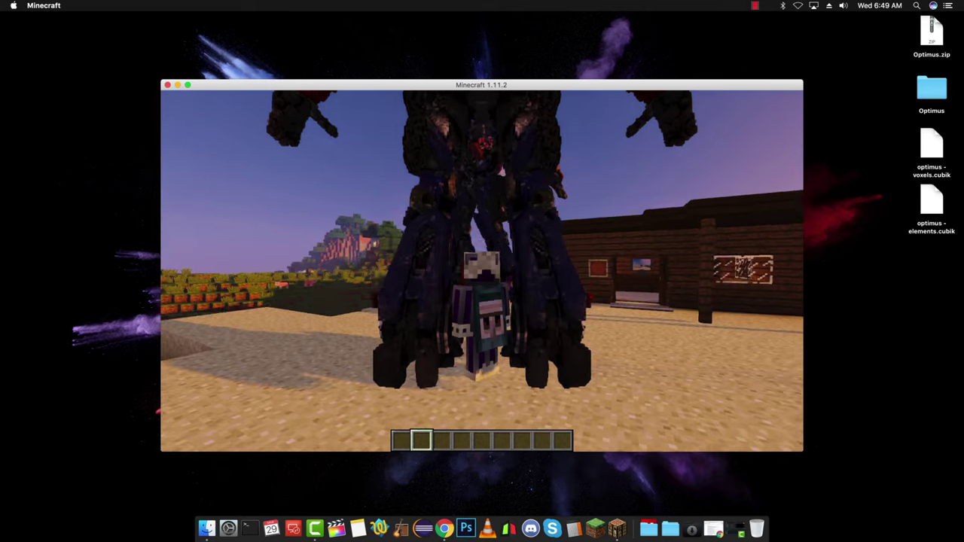
{"action": "key", "text": "e"}
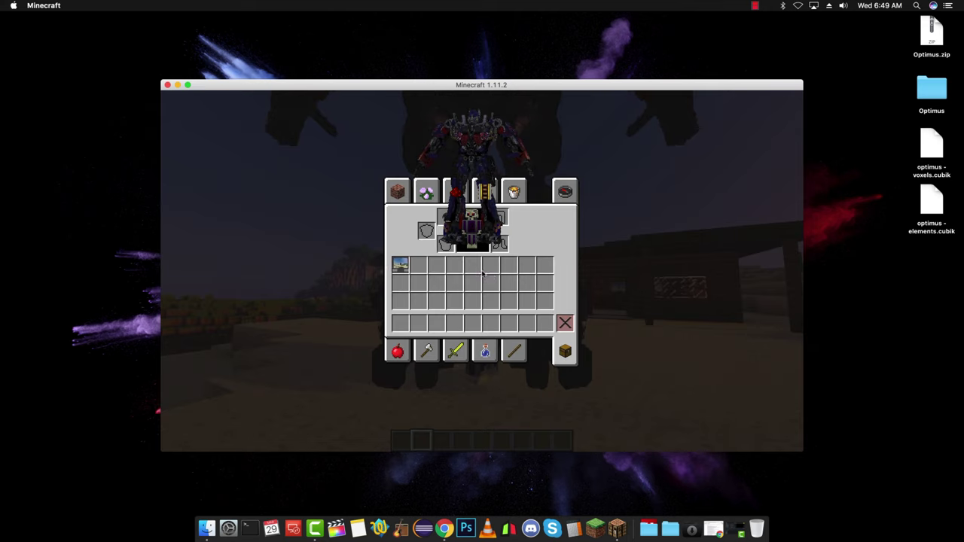
{"action": "left_click", "coordinate": [448, 223]}
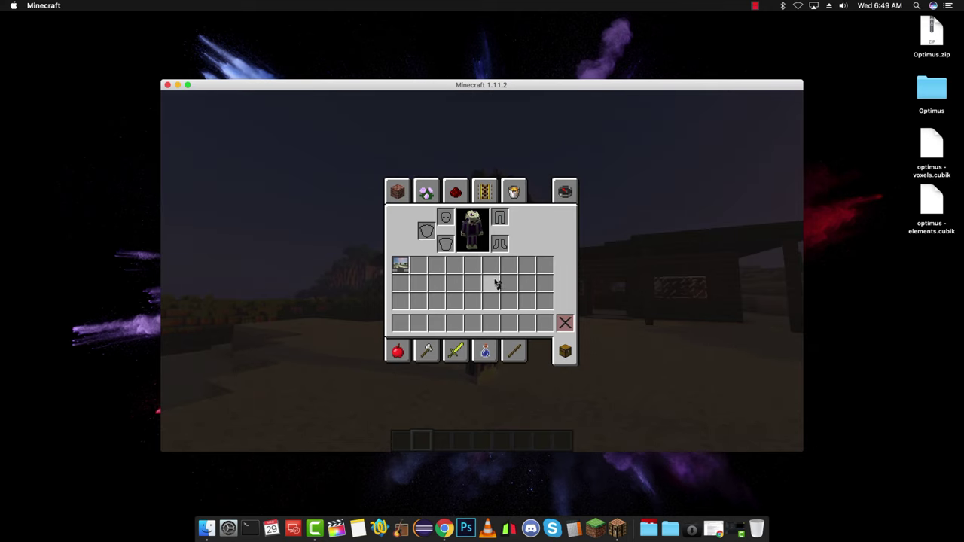
{"action": "key", "text": "e"}
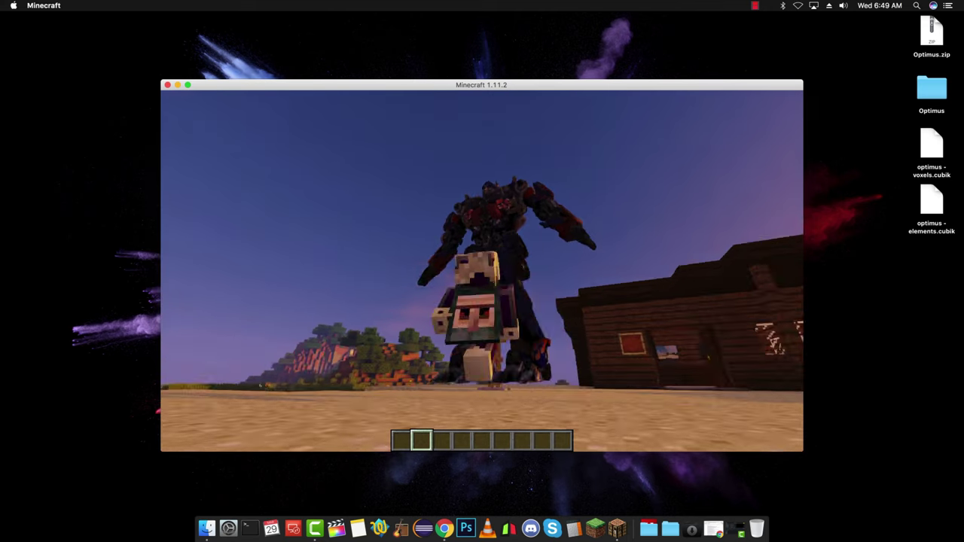
{"action": "key", "text": "d"}
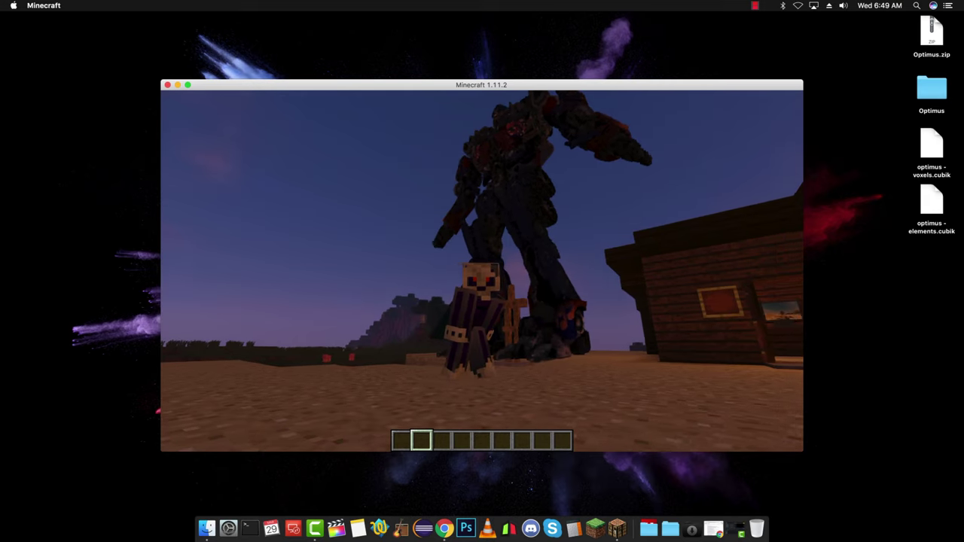
{"action": "key", "text": "w"}
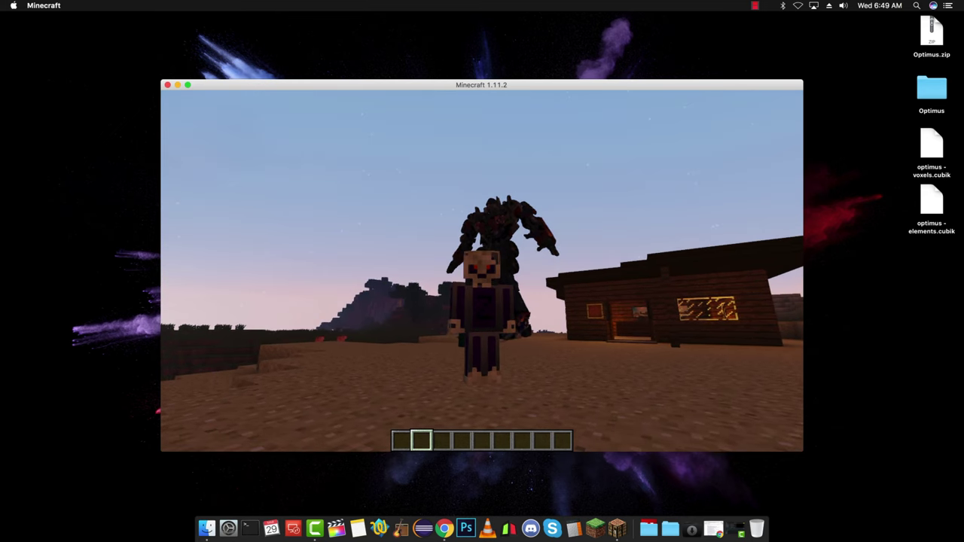
- Pause the game, switch to Chrome and open the TF3DM "Optimus - 3d model - .obj, .lwo" search result
{"action": "key", "text": "Escape"}
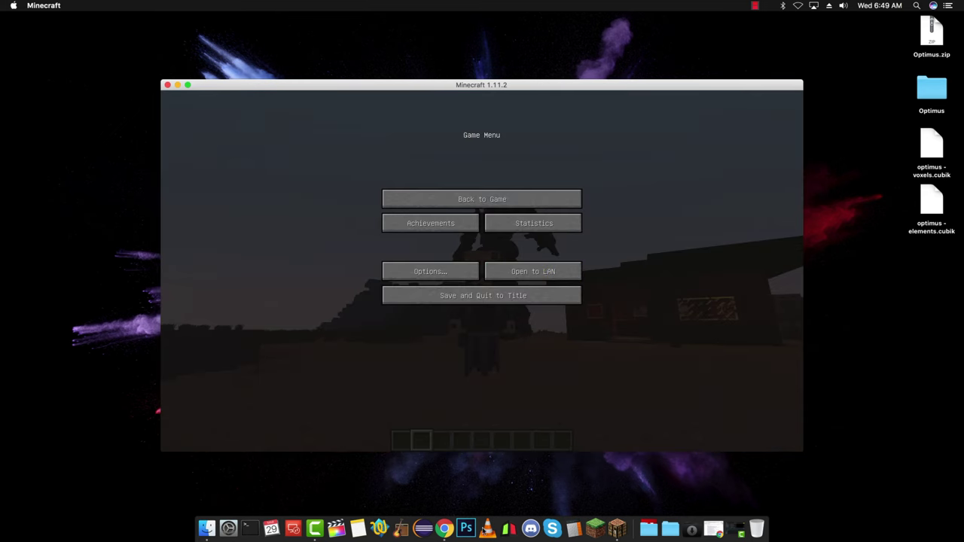
{"action": "left_click", "coordinate": [443, 529]}
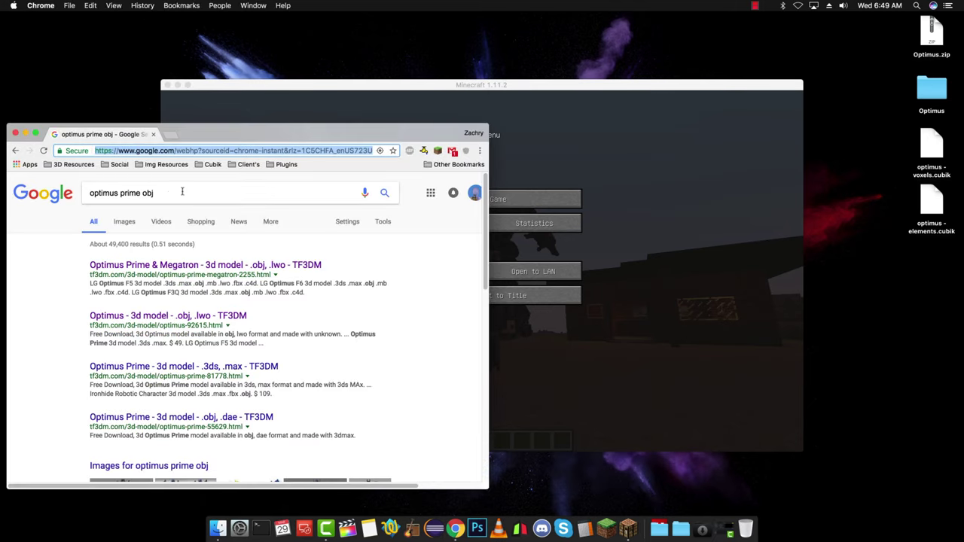
{"action": "left_click_drag", "start_coordinate": [170, 193], "coordinate": [142, 192]}
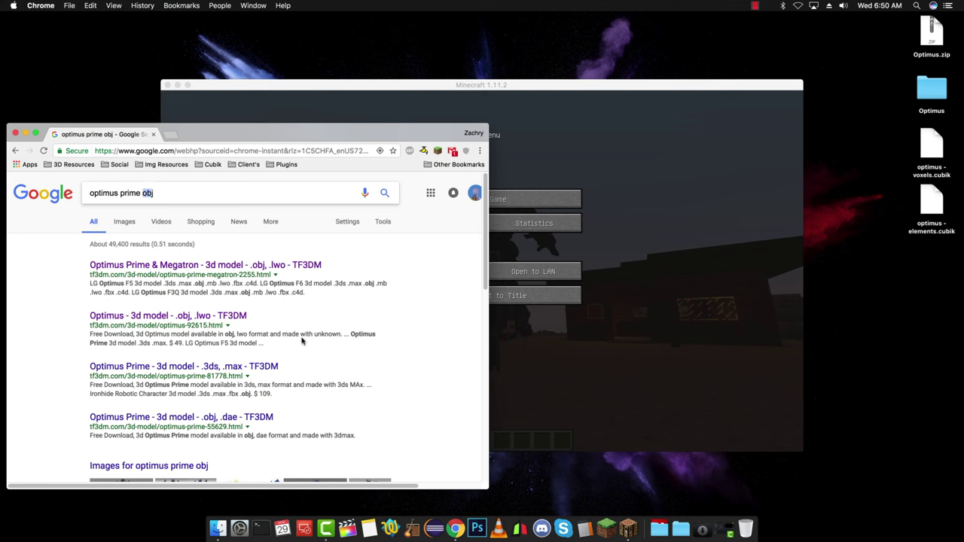
{"action": "left_click", "coordinate": [139, 317]}
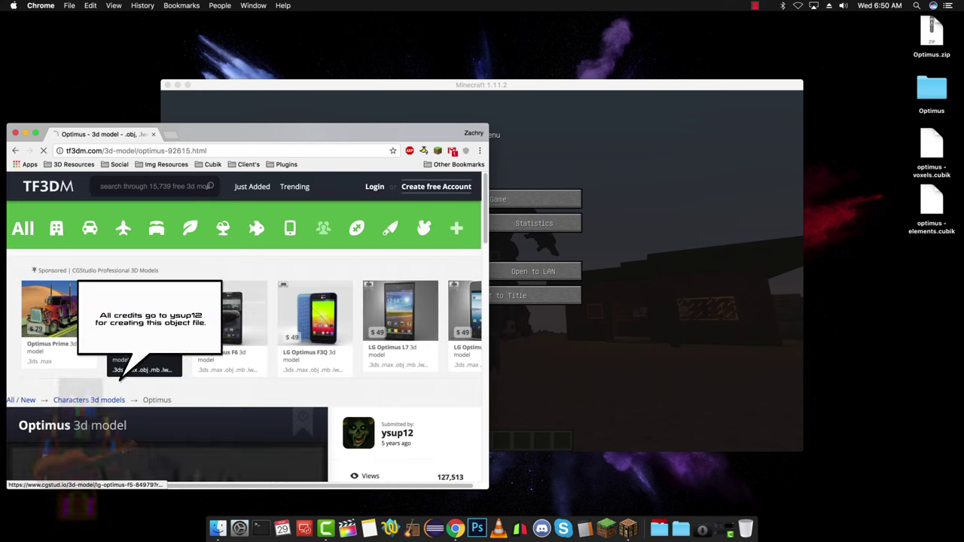
- Review the Optimus model page for its author, licence details and download formats
{"action": "scroll", "coordinate": [384, 363], "scroll_direction": "down", "scroll_amount": 2}
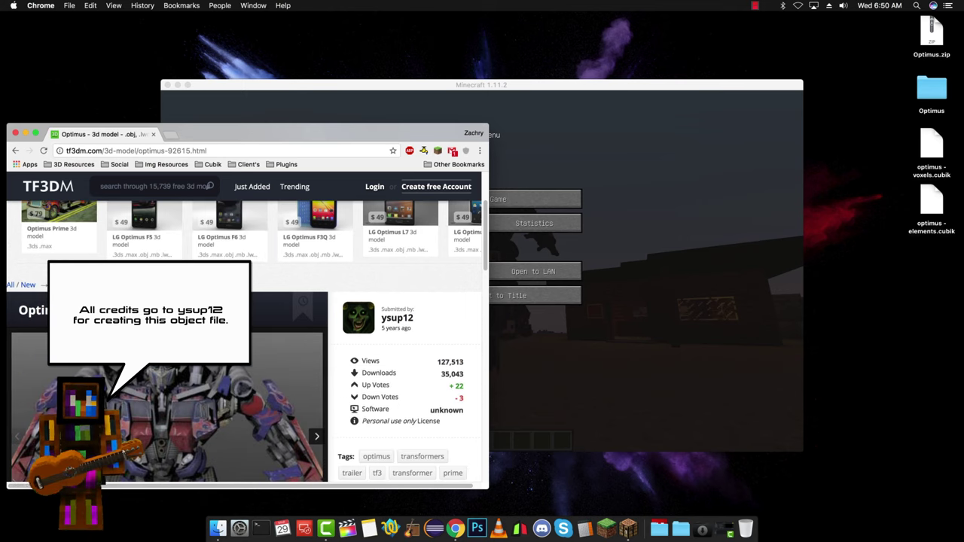
{"action": "double_click", "coordinate": [414, 319]}
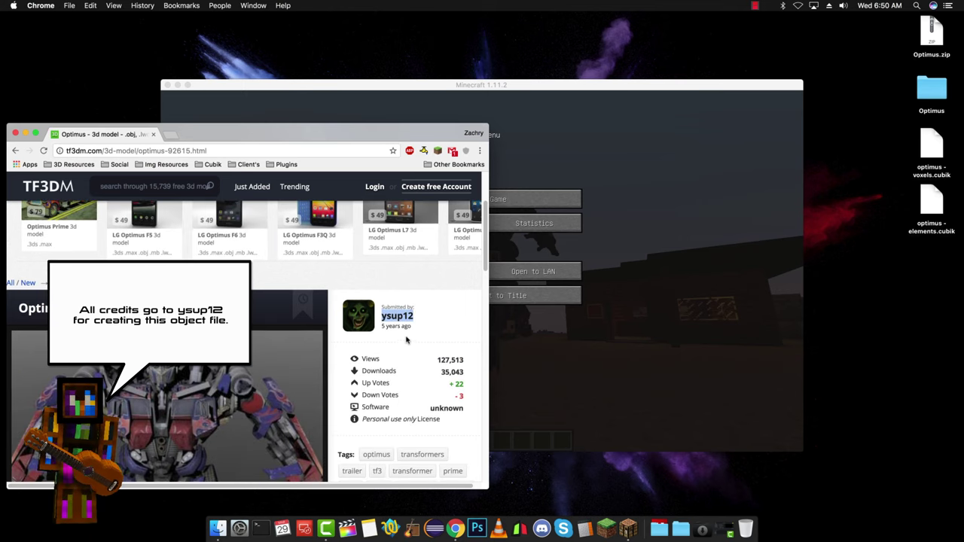
{"action": "scroll", "coordinate": [391, 333], "scroll_direction": "down", "scroll_amount": 5}
{"action": "scroll", "coordinate": [370, 338], "scroll_direction": "down", "scroll_amount": 4}
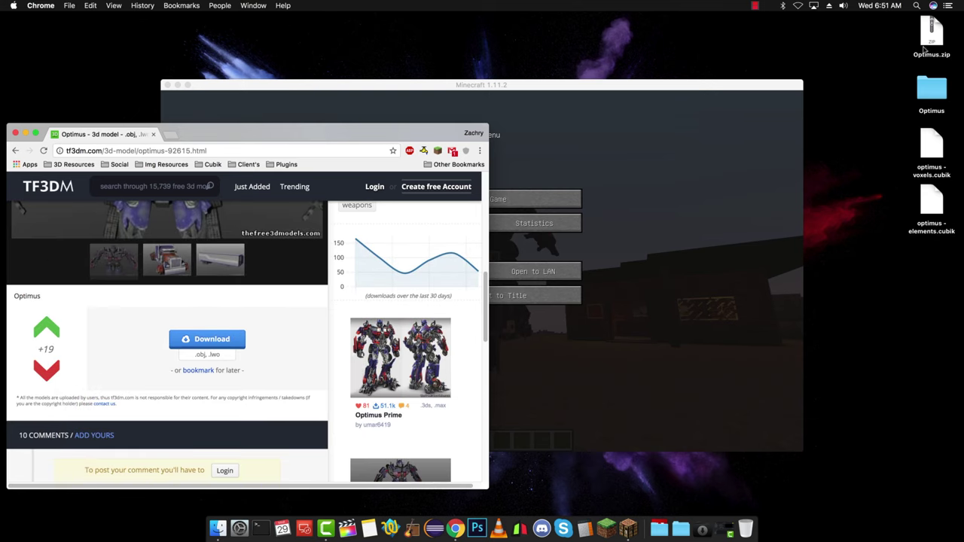
- Open the Optimus folder on the desktop in a larger window and look through its model files, including VH-Optimus.obj
{"action": "left_click", "coordinate": [923, 39]}
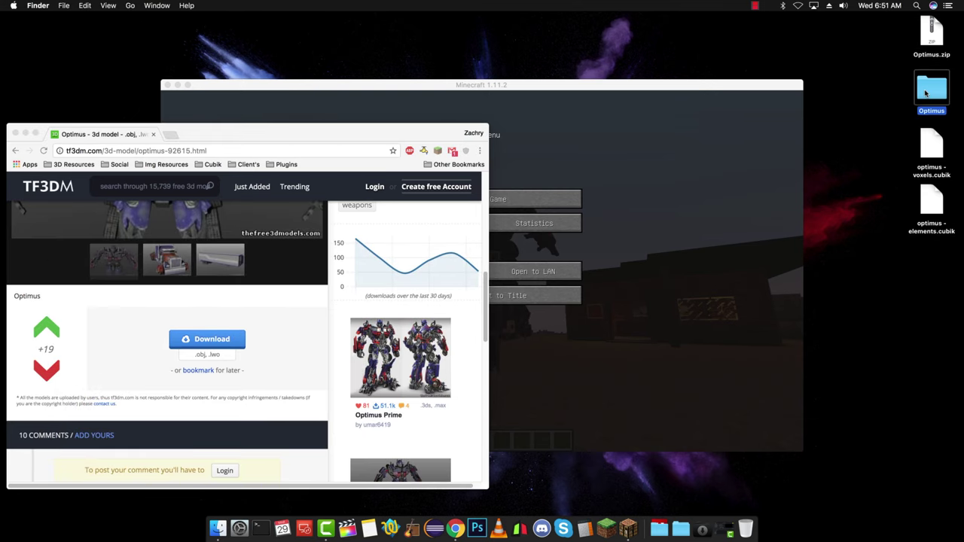
{"action": "double_click", "coordinate": [931, 89]}
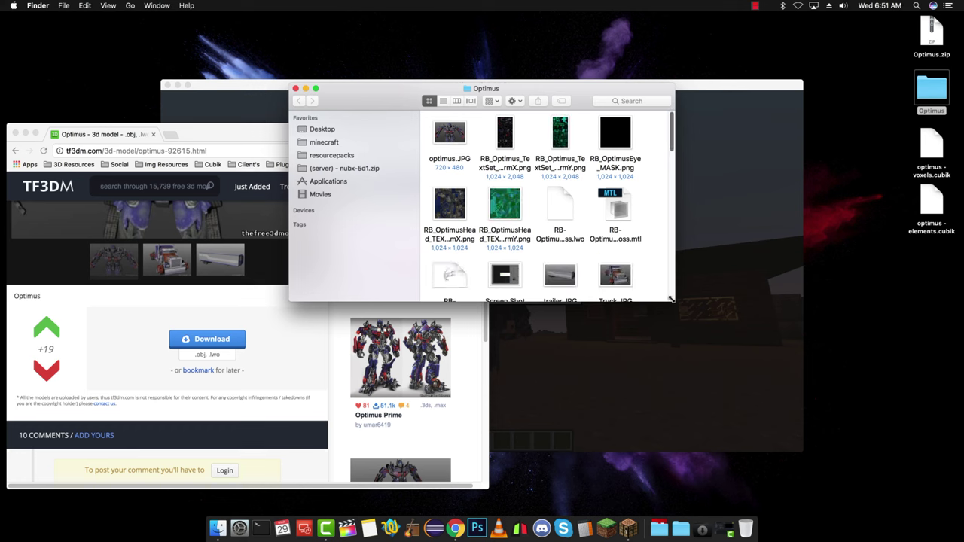
{"action": "left_click_drag", "start_coordinate": [671, 300], "coordinate": [801, 423]}
{"action": "scroll", "coordinate": [701, 279], "scroll_direction": "down", "scroll_amount": 3}
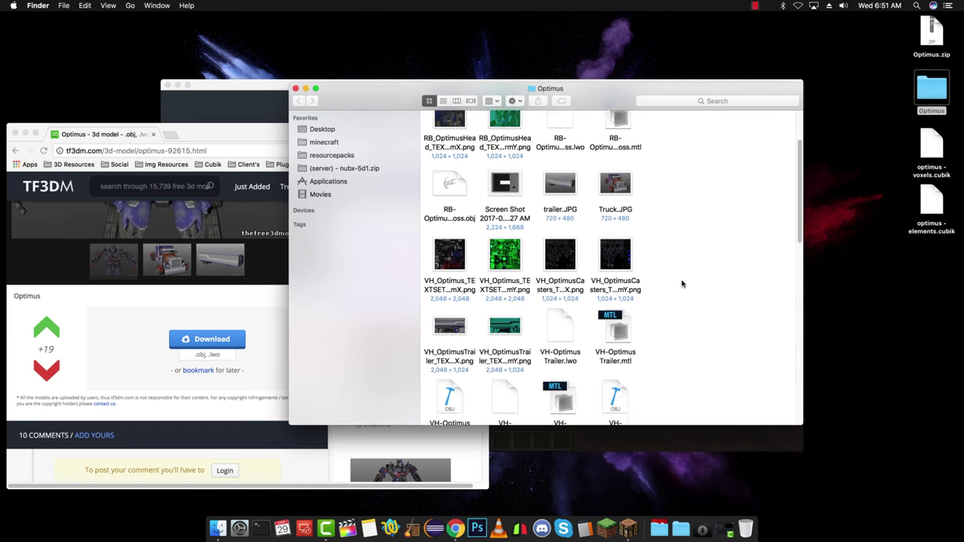
{"action": "scroll", "coordinate": [682, 283], "scroll_direction": "down", "scroll_amount": 3}
{"action": "left_click", "coordinate": [612, 298]}
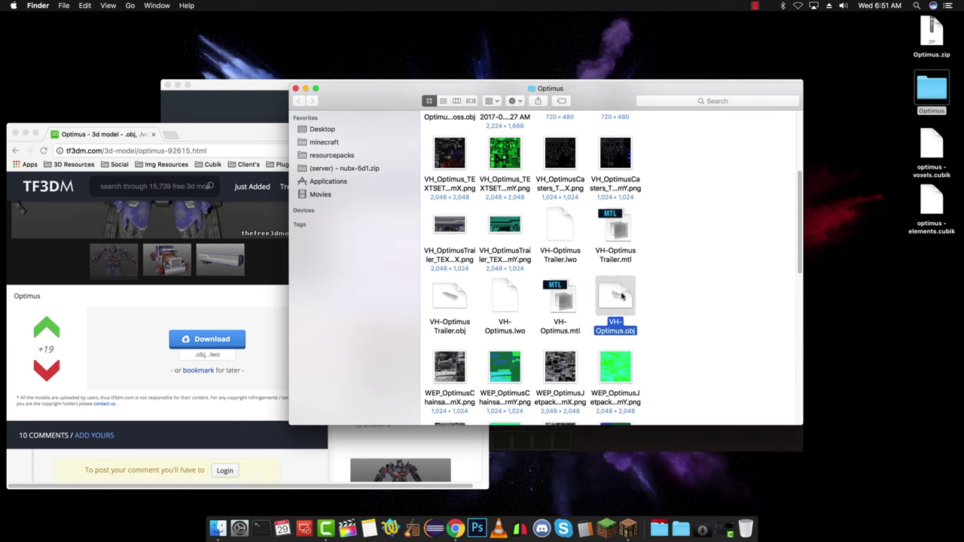
{"action": "scroll", "coordinate": [649, 294], "scroll_direction": "down", "scroll_amount": 2}
{"action": "scroll", "coordinate": [648, 293], "scroll_direction": "down", "scroll_amount": 5}
{"action": "scroll", "coordinate": [649, 293], "scroll_direction": "down", "scroll_amount": 5}
{"action": "scroll", "coordinate": [648, 292], "scroll_direction": "up", "scroll_amount": 5}
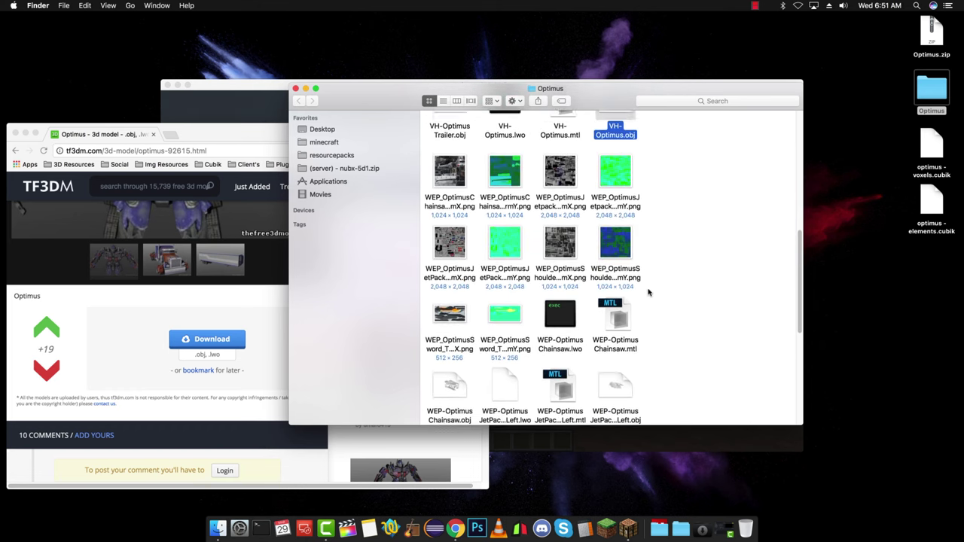
- Preview the textures WEP_OptimusJetPackGun_TEXTSET_Color_NormX.png and VH_Optimus_TEXTSET_Color_NormX.png
{"action": "left_click", "coordinate": [450, 315]}
{"action": "key", "text": "space"}
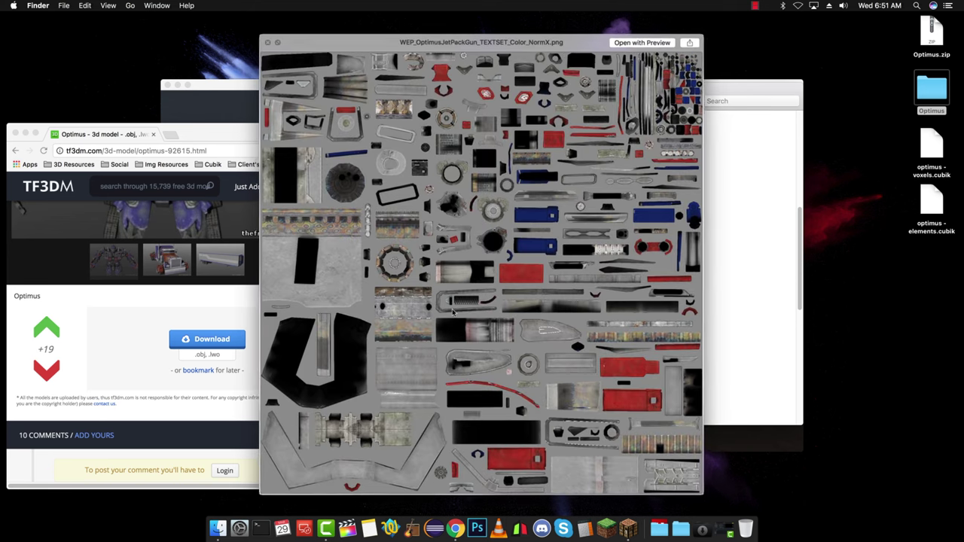
{"action": "key", "text": "space"}
{"action": "scroll", "coordinate": [527, 267], "scroll_direction": "up", "scroll_amount": 5}
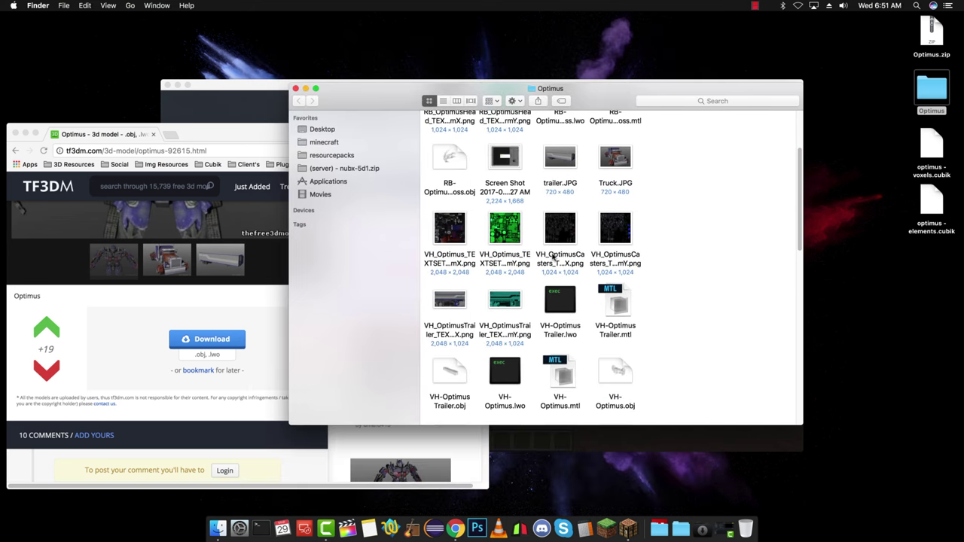
{"action": "left_click", "coordinate": [450, 305]}
{"action": "key", "text": "space"}
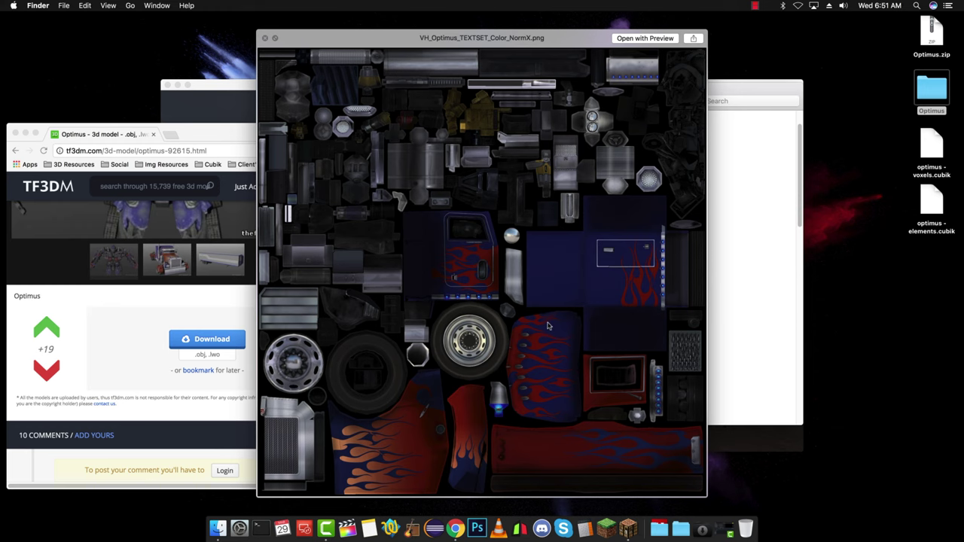
{"action": "key", "text": "space"}
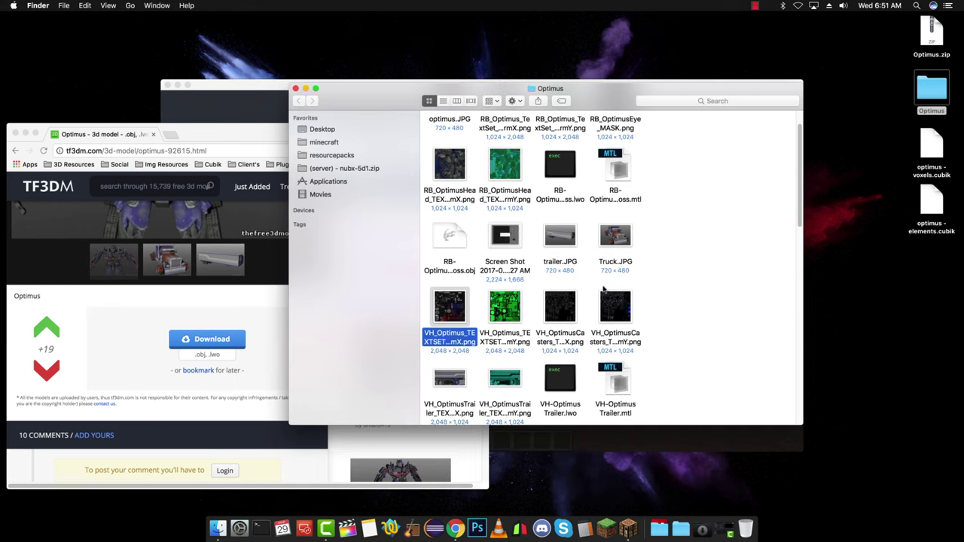
- Close the Optimus folder and browser windows and quit Minecraft
{"action": "left_click", "coordinate": [295, 89]}
{"action": "left_click_drag", "start_coordinate": [316, 134], "coordinate": [323, 128]}
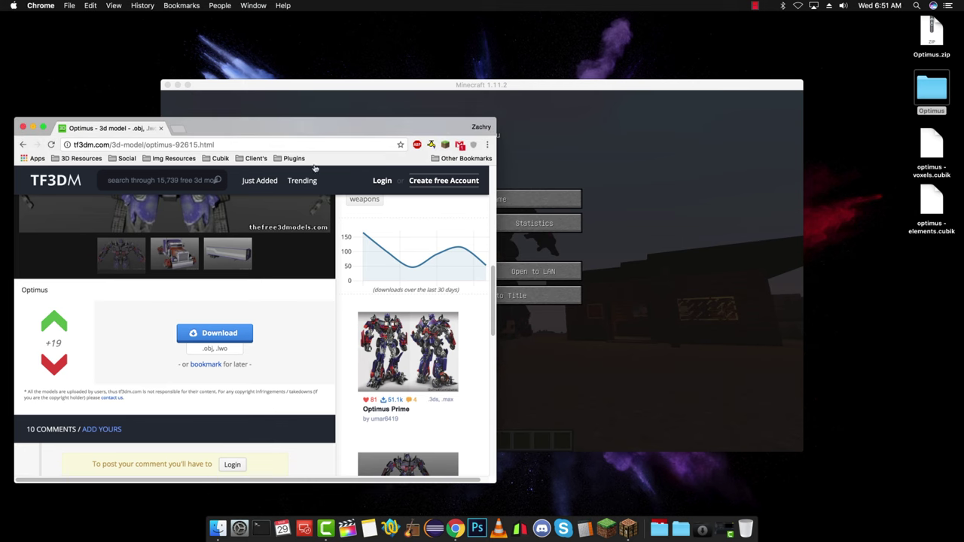
{"action": "left_click", "coordinate": [23, 128]}
{"action": "left_click", "coordinate": [300, 265]}
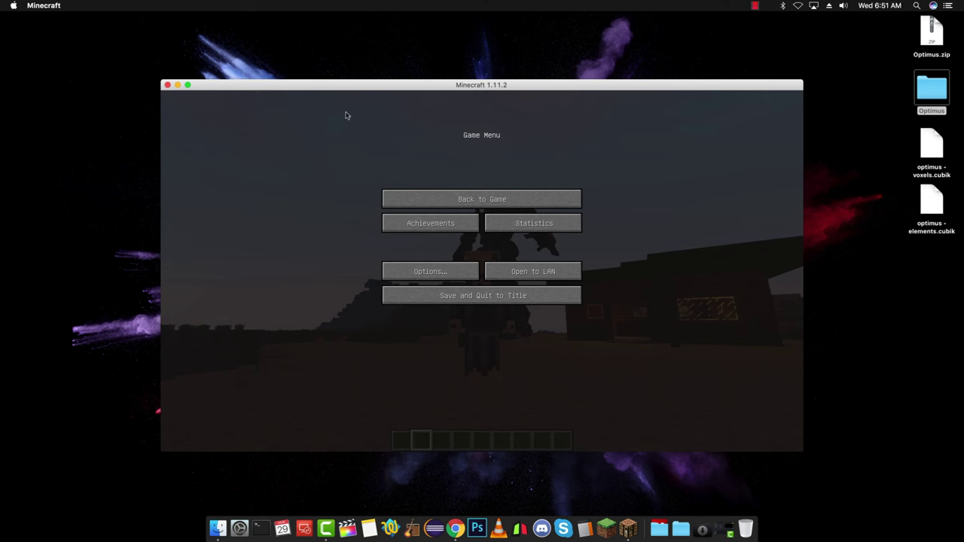
{"action": "key", "text": "super+q"}
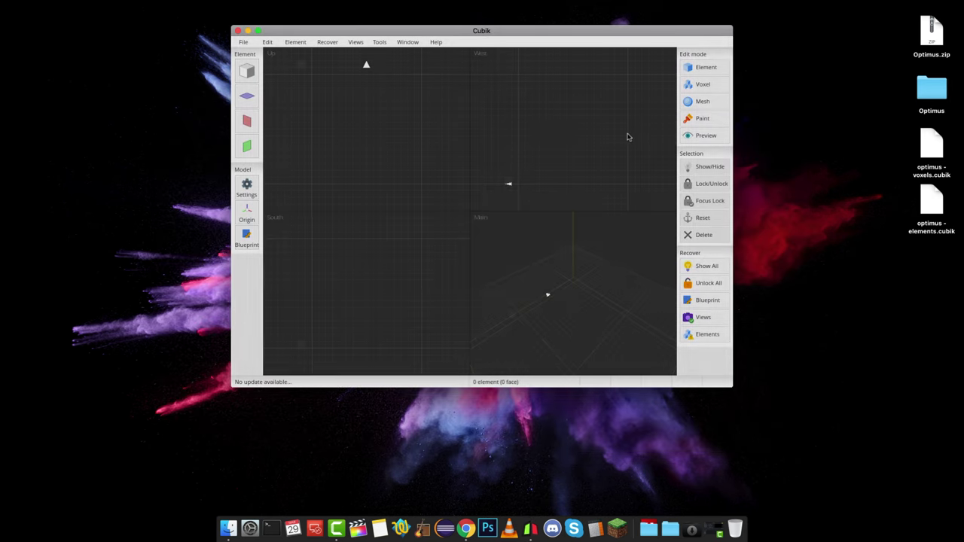
- Enlarge the Cubik window and import RB-OptimusBoss.obj from the Optimus folder on the desktop
{"action": "left_click_drag", "start_coordinate": [326, 33], "coordinate": [159, 35]}
{"action": "left_click_drag", "start_coordinate": [544, 378], "coordinate": [823, 491]}
{"action": "left_click", "coordinate": [58, 38]}
{"action": "left_click", "coordinate": [58, 66]}
{"action": "left_click", "coordinate": [58, 37]}
{"action": "left_click", "coordinate": [72, 62]}
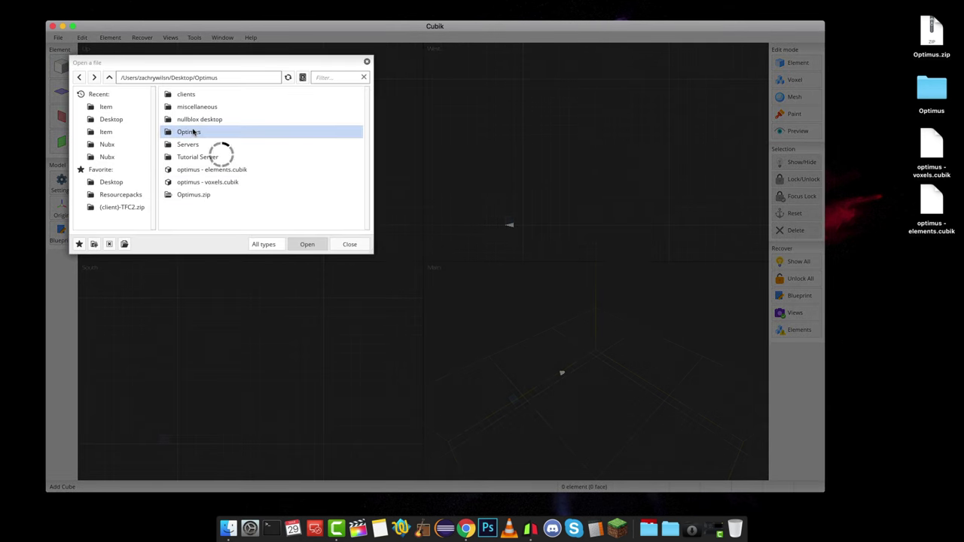
{"action": "double_click", "coordinate": [194, 132]}
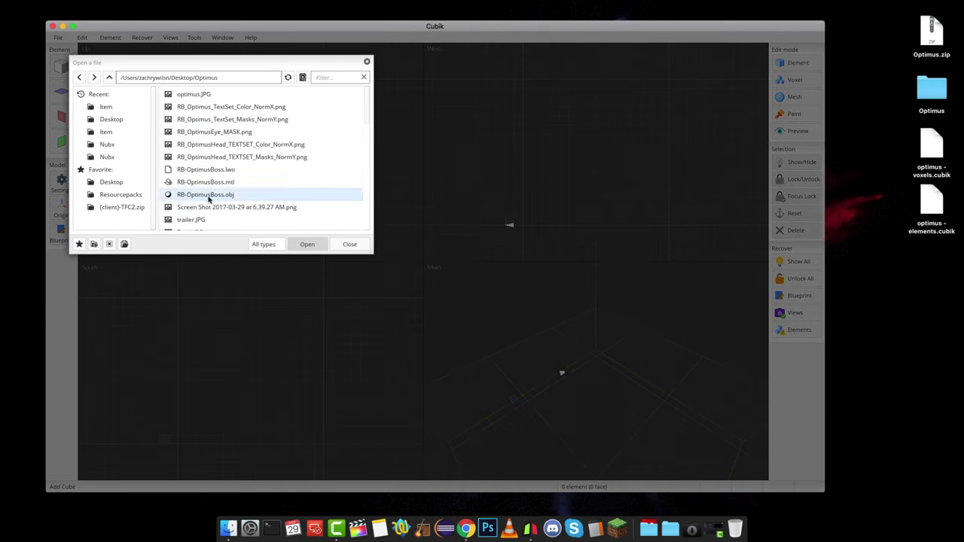
{"action": "scroll", "coordinate": [235, 194], "scroll_direction": "down", "scroll_amount": 5}
{"action": "scroll", "coordinate": [235, 195], "scroll_direction": "up", "scroll_amount": 4}
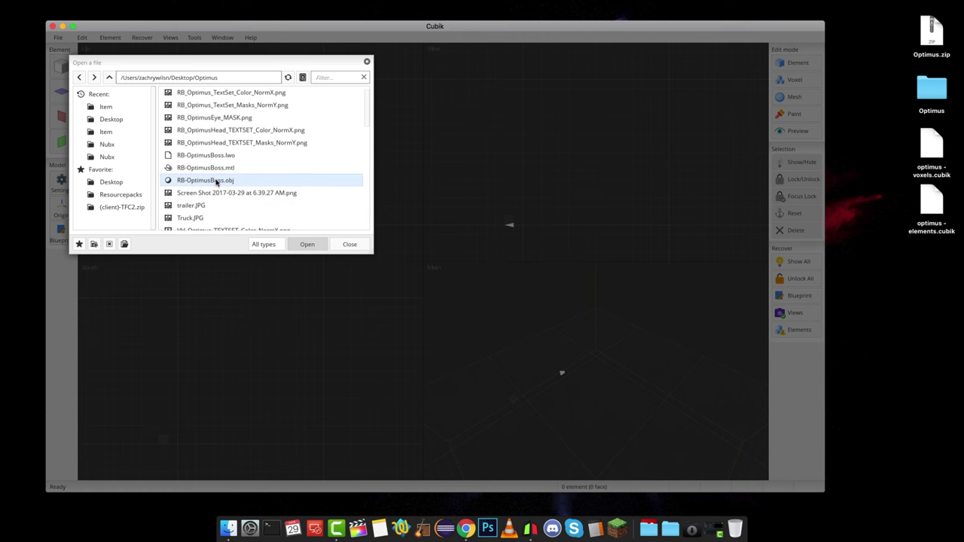
{"action": "double_click", "coordinate": [215, 180]}
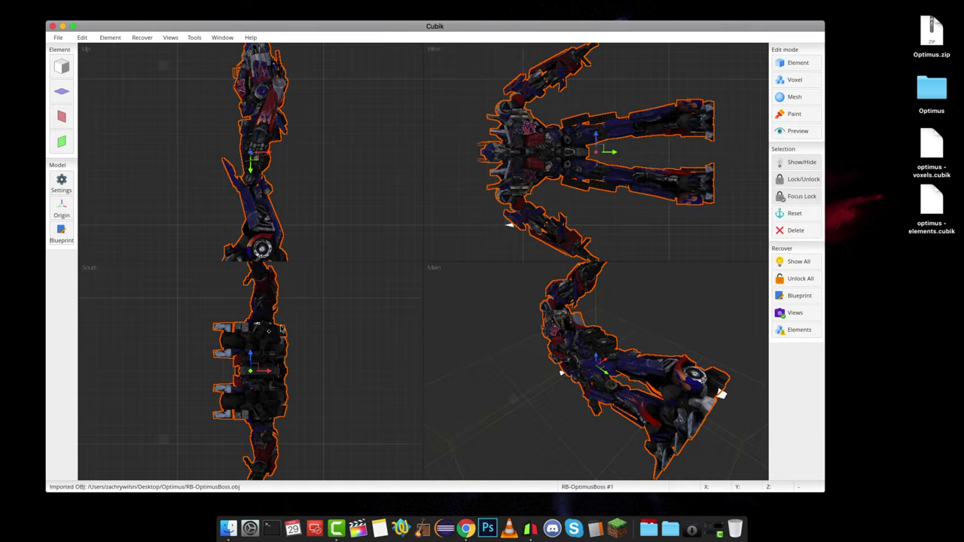
- Scale the imported Optimus model along its length, width and depth so it fills the model bounds
{"action": "middle_click_drag", "start_coordinate": [572, 375], "coordinate": [639, 347]}
{"action": "right_click_drag", "start_coordinate": [638, 348], "coordinate": [589, 390]}
{"action": "scroll", "coordinate": [558, 139], "scroll_direction": "down", "scroll_amount": 4}
{"action": "scroll", "coordinate": [558, 145], "scroll_direction": "down", "scroll_amount": 2}
{"action": "left_click", "coordinate": [564, 144]}
{"action": "left_click", "coordinate": [564, 144]}
{"action": "left_click_drag", "start_coordinate": [578, 147], "coordinate": [642, 94]}
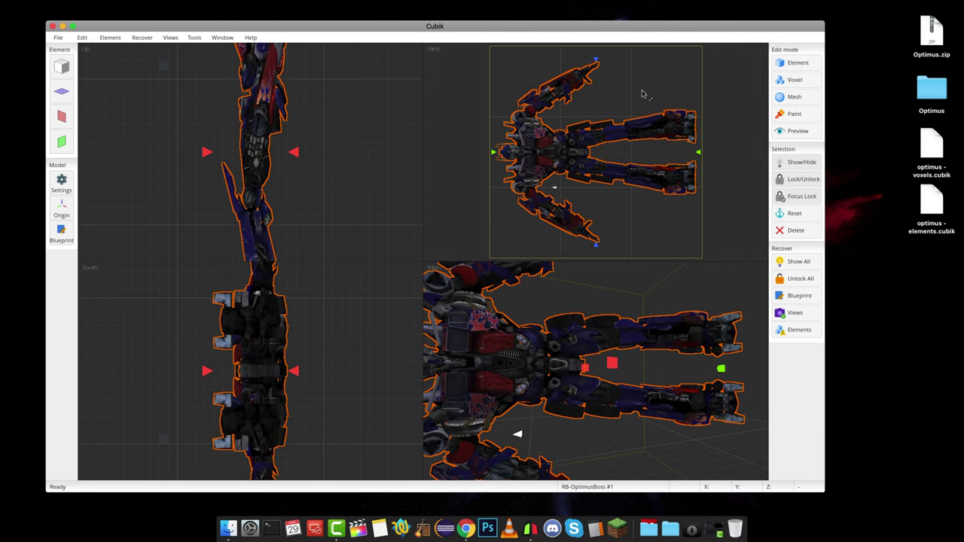
{"action": "scroll", "coordinate": [314, 137], "scroll_direction": "down", "scroll_amount": 3}
{"action": "left_click_drag", "start_coordinate": [256, 132], "coordinate": [339, 137]}
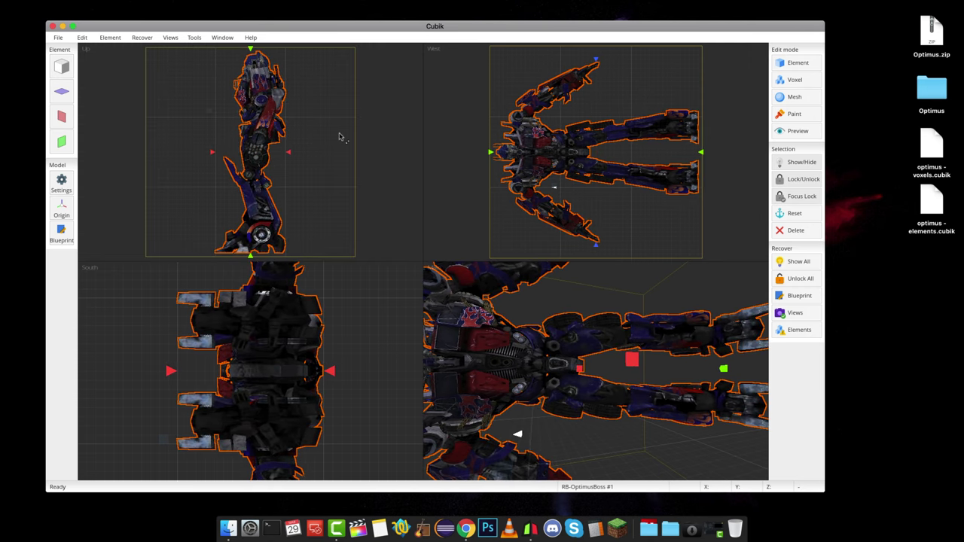
- Rotate the Optimus model 90° about the X axis so it stands upright within the bounds
{"action": "key", "text": "t"}
{"action": "scroll", "coordinate": [332, 376], "scroll_direction": "down", "scroll_amount": 2}
{"action": "key", "text": "e"}
{"action": "left_click_drag", "start_coordinate": [250, 362], "coordinate": [281, 373]}
{"action": "key", "text": "w"}
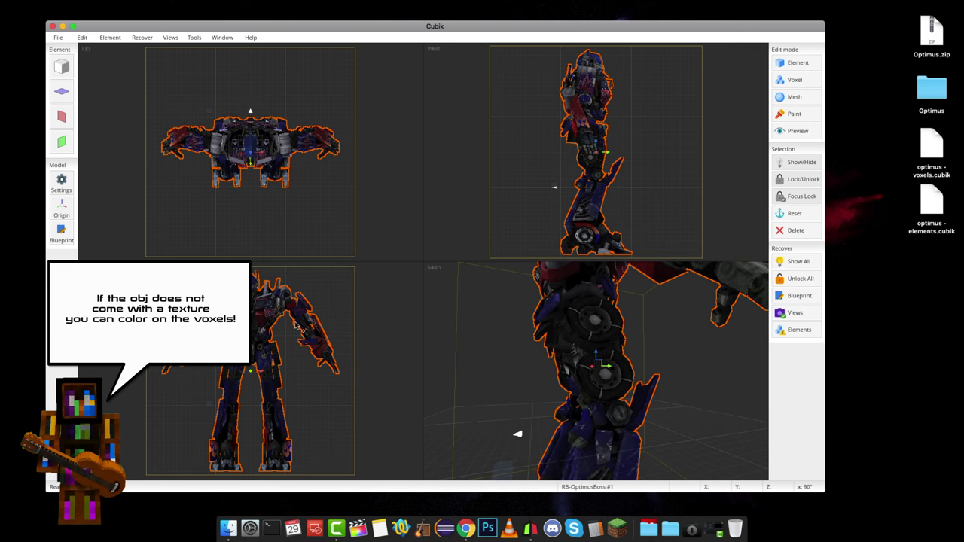
- Convert the RB-OptimusBoss mesh to voxels at a resolution of x64
{"action": "left_click", "coordinate": [791, 98]}
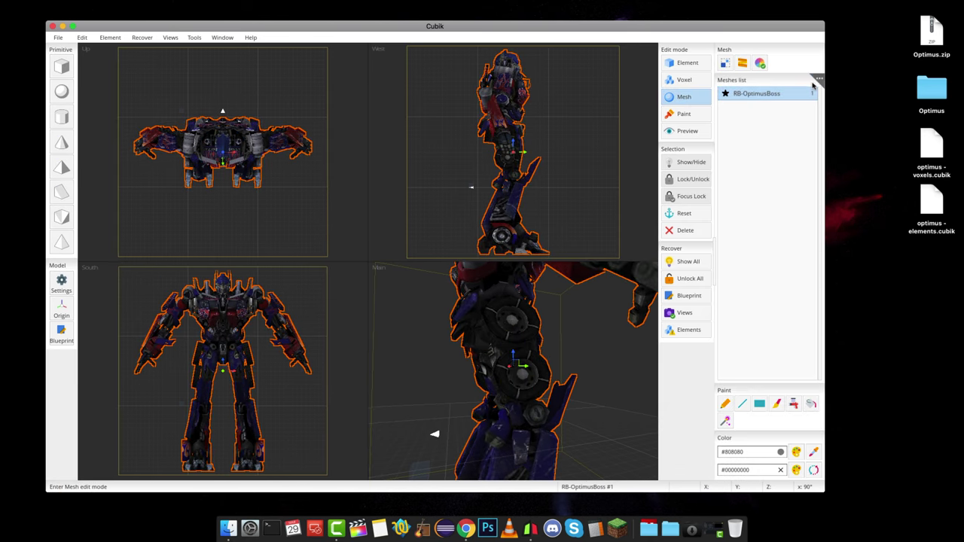
{"action": "left_click", "coordinate": [818, 81]}
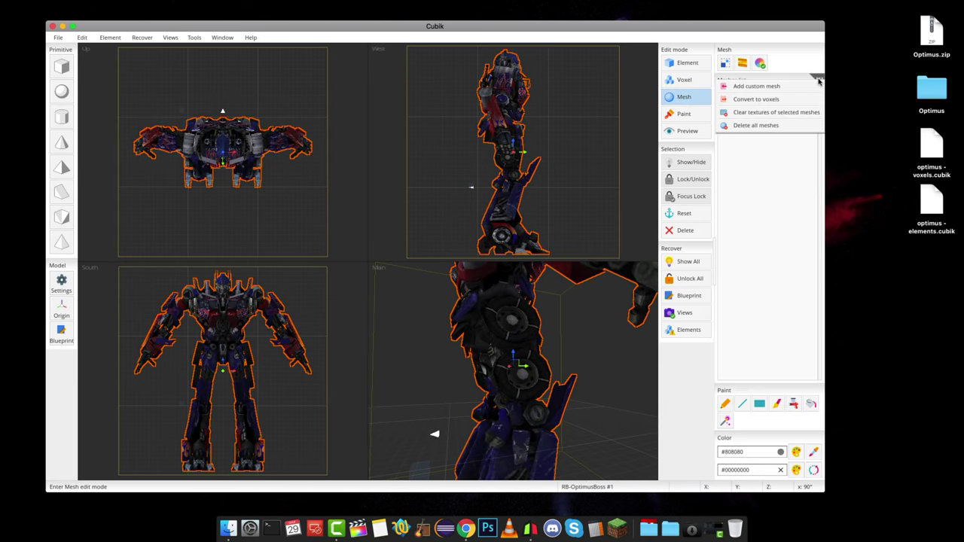
{"action": "left_click", "coordinate": [773, 99]}
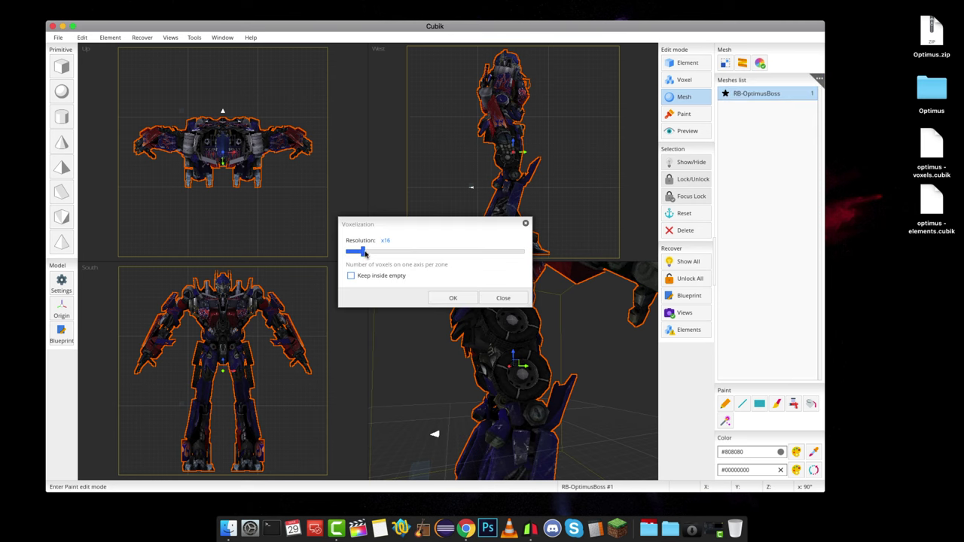
{"action": "left_click_drag", "start_coordinate": [362, 252], "coordinate": [547, 254]}
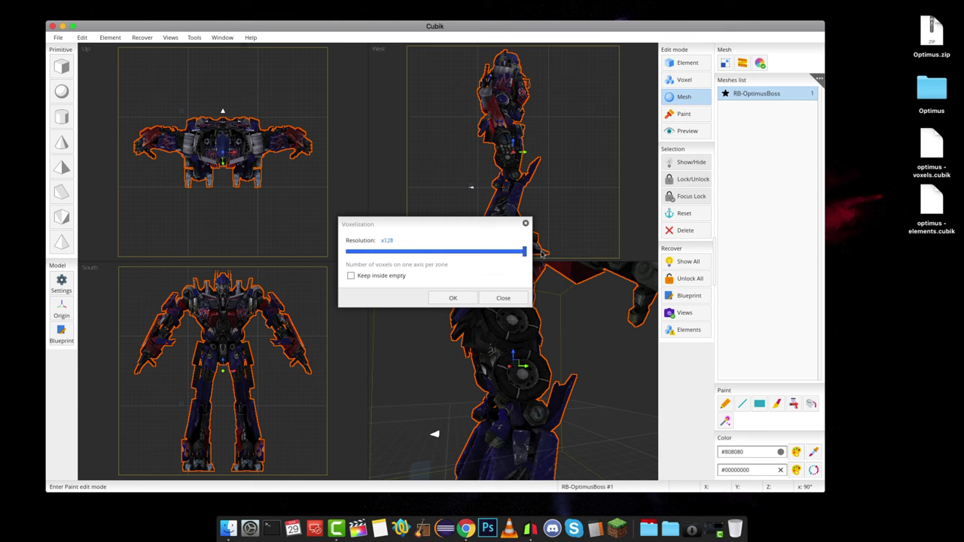
{"action": "left_click_drag", "start_coordinate": [525, 253], "coordinate": [431, 253]}
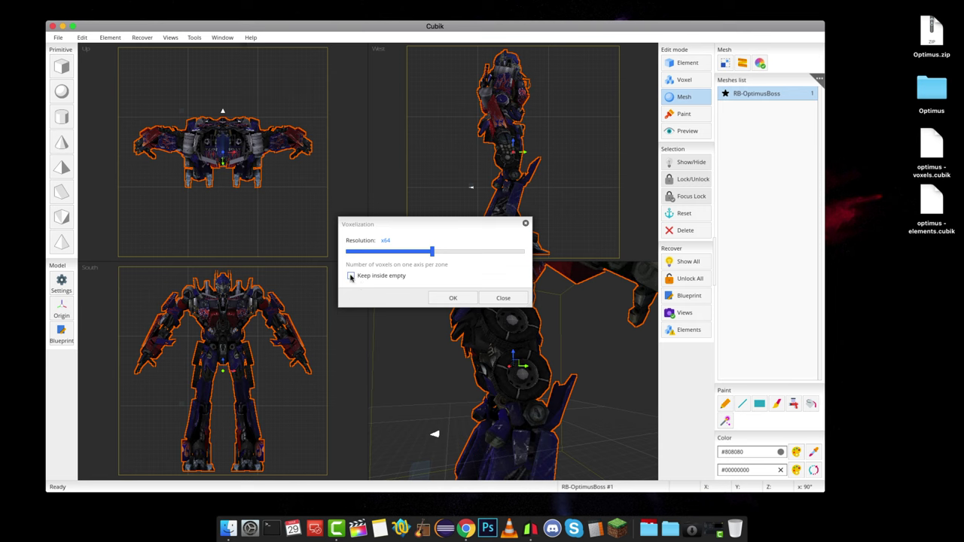
{"action": "left_click", "coordinate": [451, 297]}
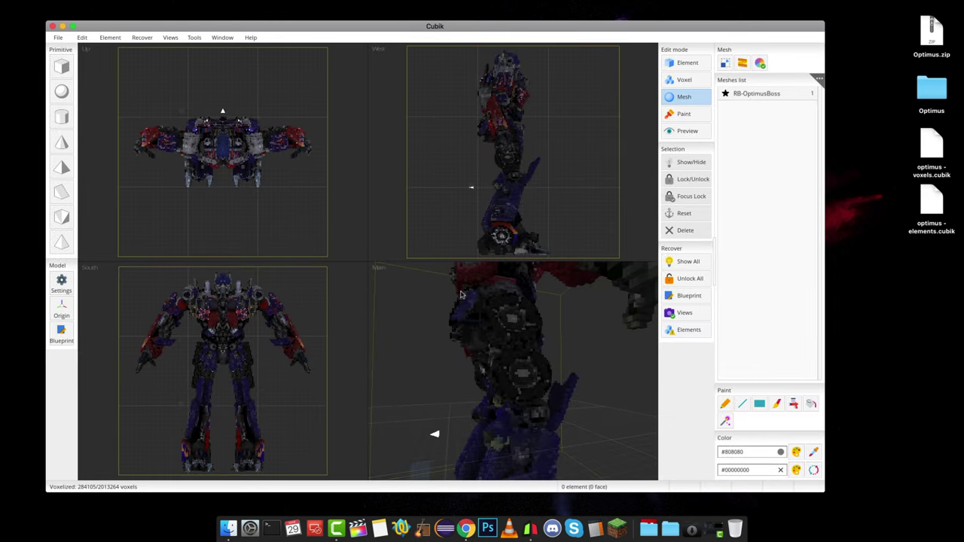
- Examine the voxelized Optimus model from the front, up close and at an angle in the main view
{"action": "scroll", "coordinate": [441, 344], "scroll_direction": "down", "scroll_amount": 3}
{"action": "middle_click_drag", "start_coordinate": [519, 339], "coordinate": [418, 362]}
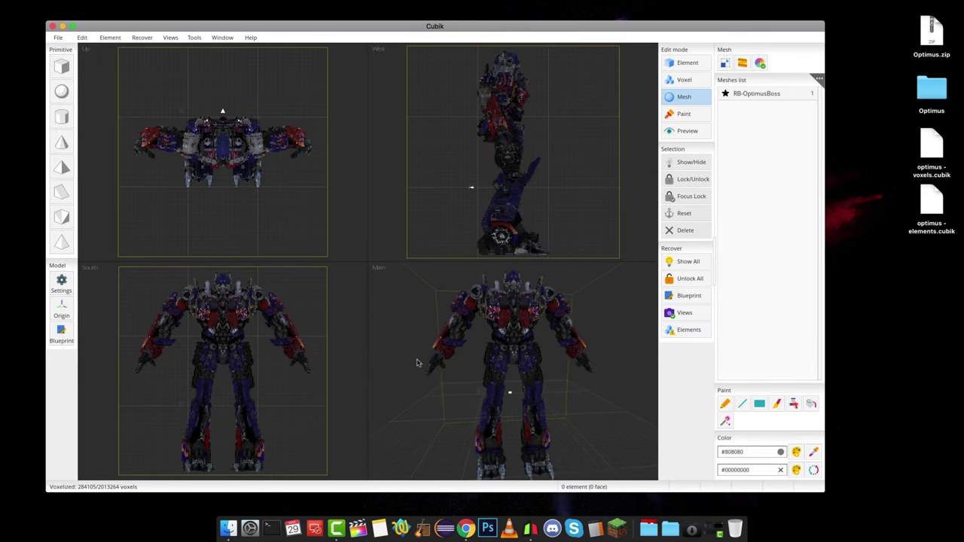
{"action": "scroll", "coordinate": [491, 362], "scroll_direction": "up", "scroll_amount": 5}
{"action": "scroll", "coordinate": [491, 362], "scroll_direction": "down", "scroll_amount": 5}
{"action": "middle_click_drag", "start_coordinate": [491, 363], "coordinate": [533, 346]}
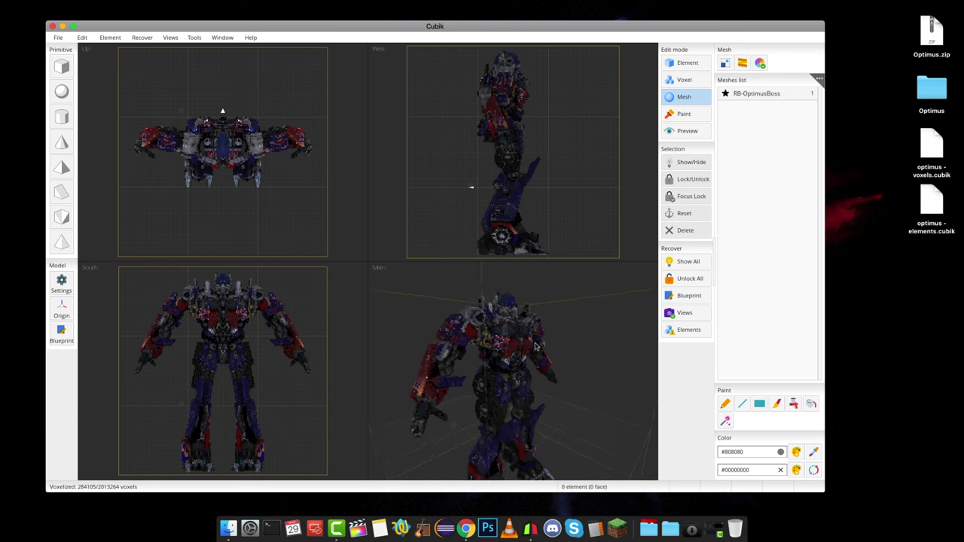